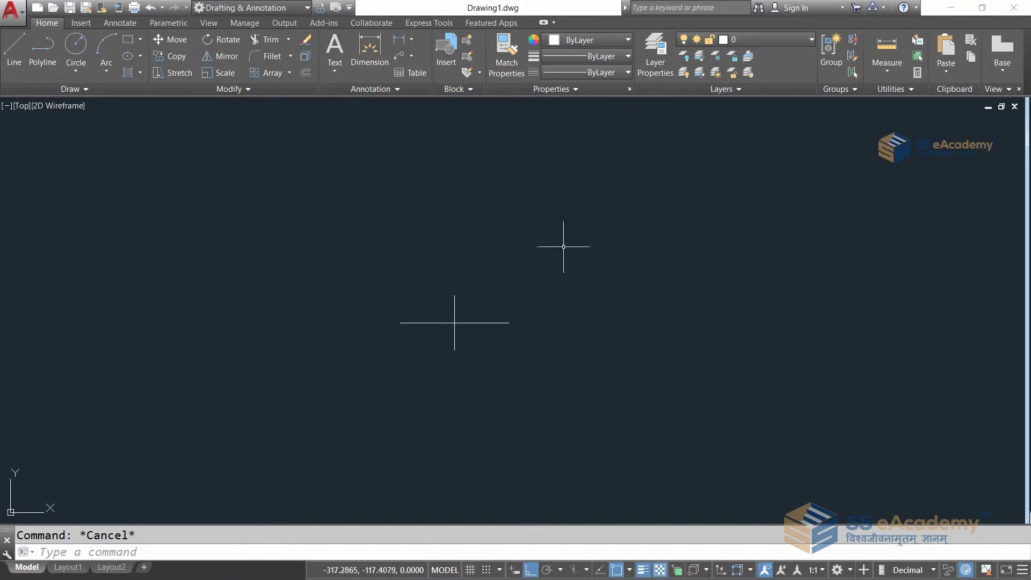
Add linear dimensions of 10.0 to the horizontal guide line and 5.0 to the vertical guide line.
type("dli")
key("Return")
key("Return")
left_click(467, 294)
left_click(482, 446)
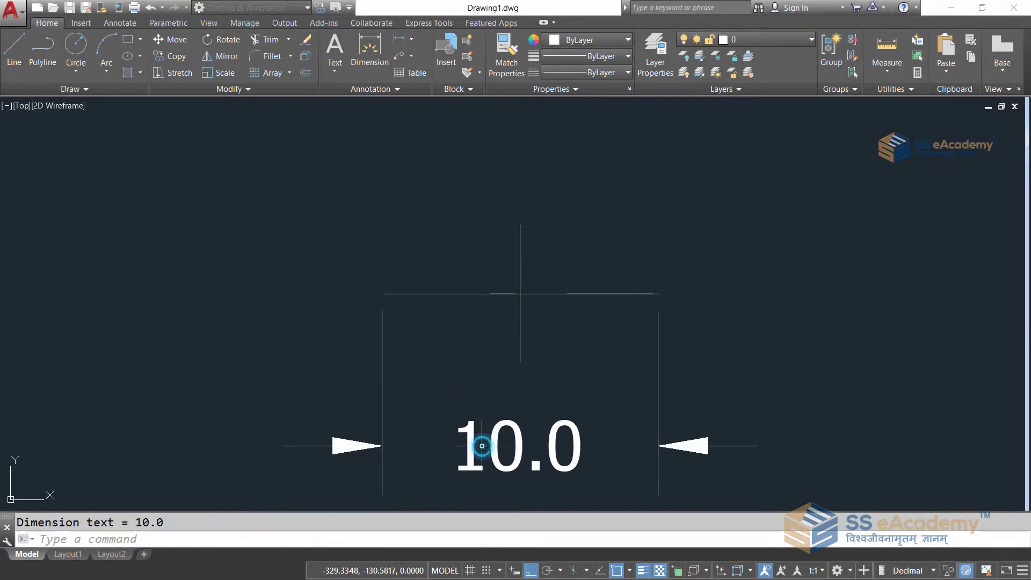
key("Return")
key("Return")
left_click(520, 322)
left_click(256, 293)
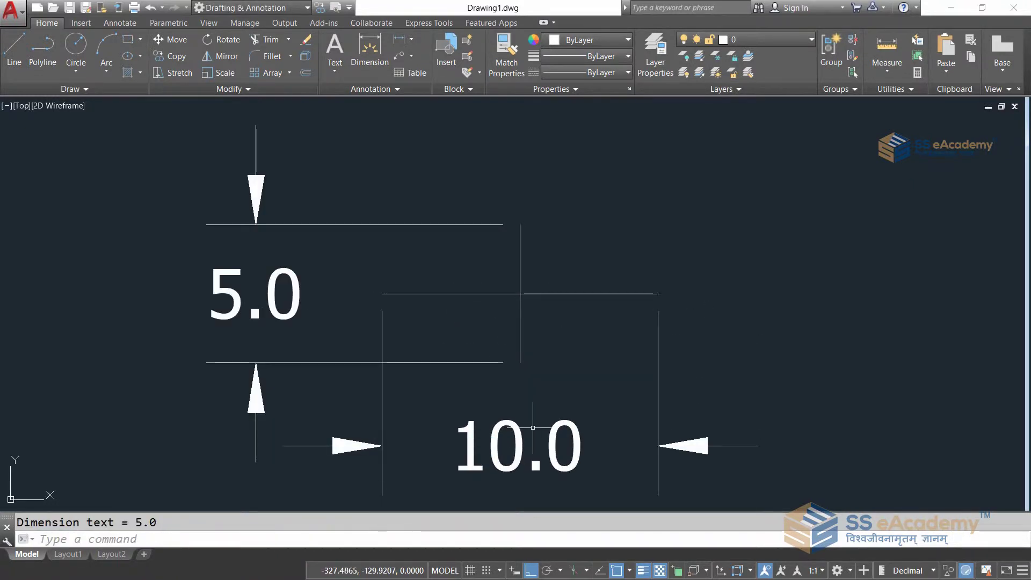
type("EL")
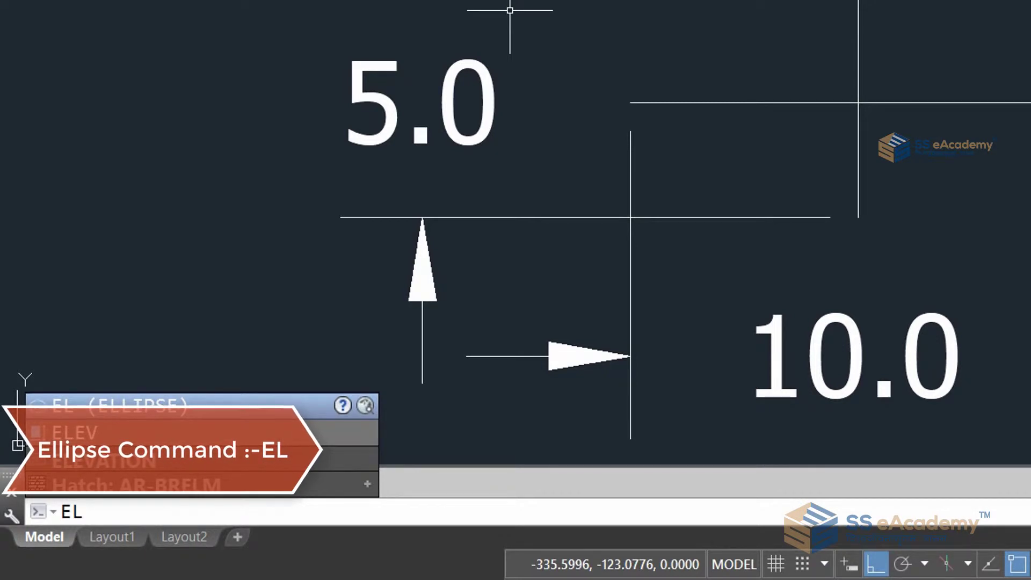
Draw an ellipse with its axis between the horizontal line's endpoints, reaching the vertical line's top.
type("E")
key("BackSpace")
key("BackSpace")
type("L")
key("Return")
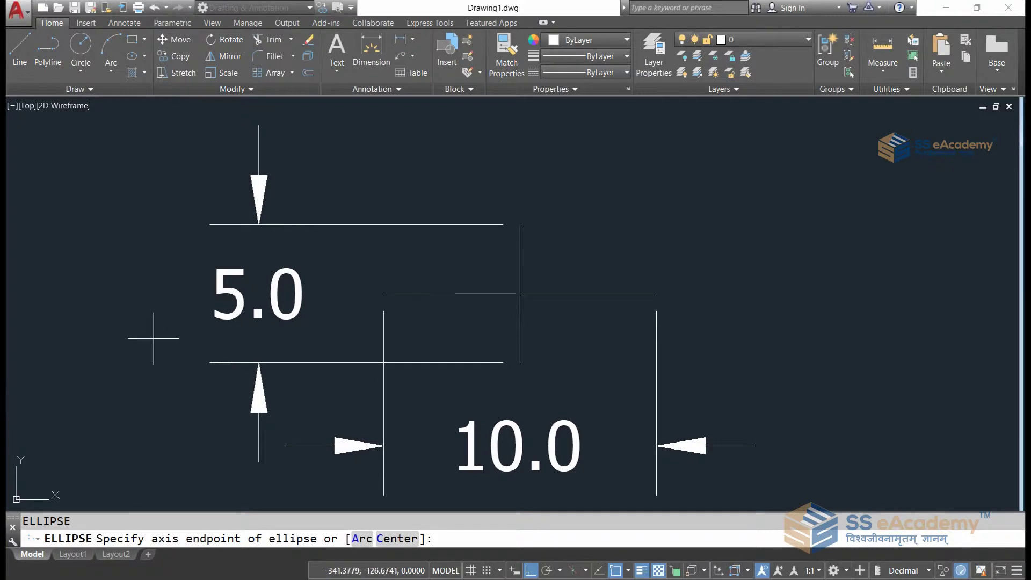
scroll(154, 338, "down", 2)
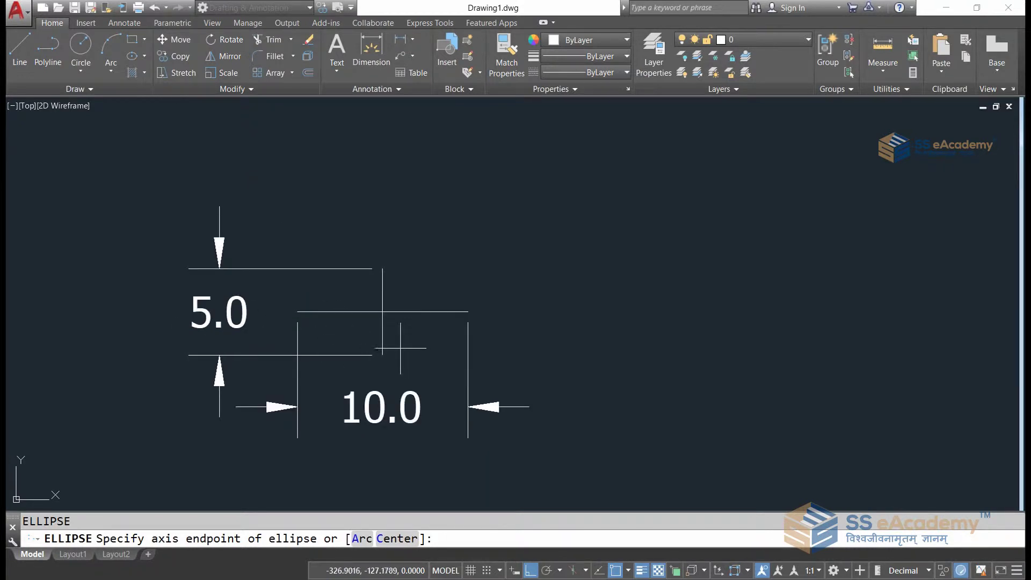
scroll(343, 329, "up", 2)
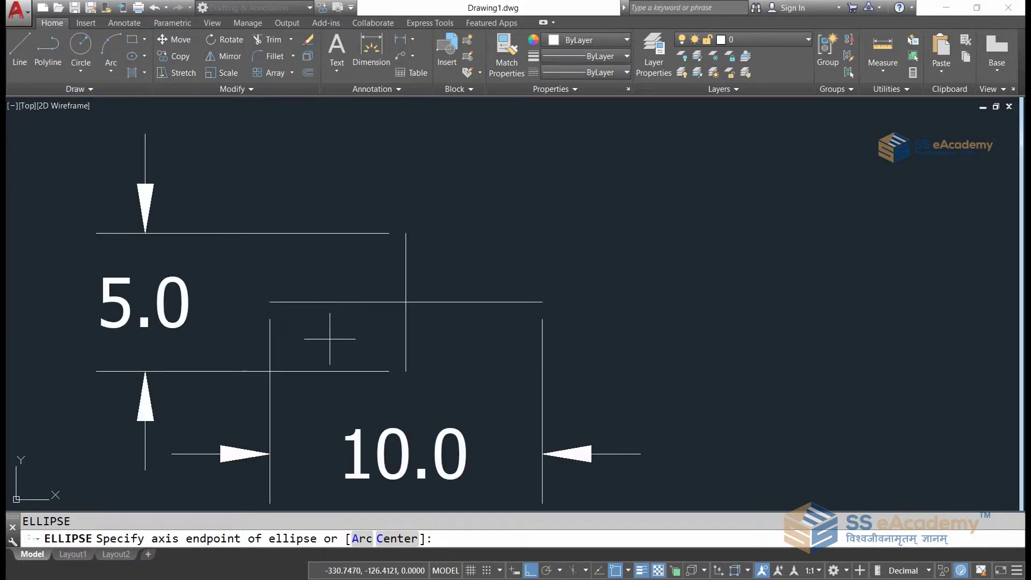
left_click(270, 302)
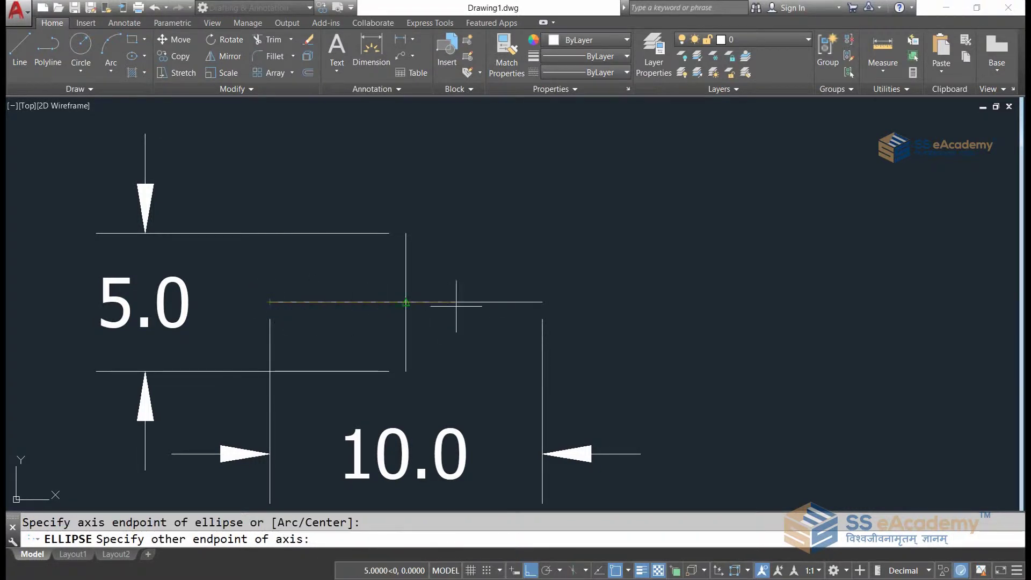
left_click(542, 302)
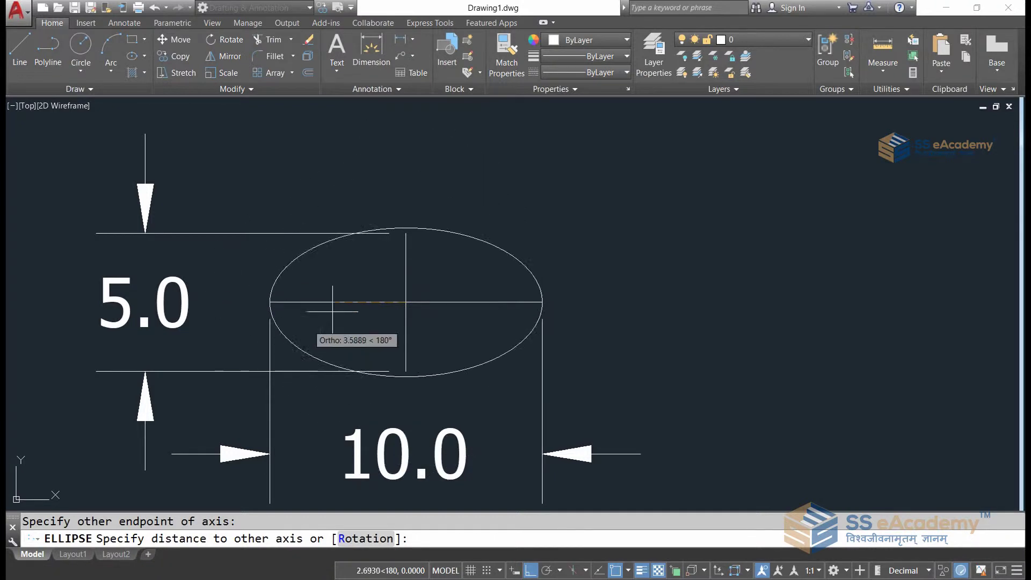
left_click(405, 233)
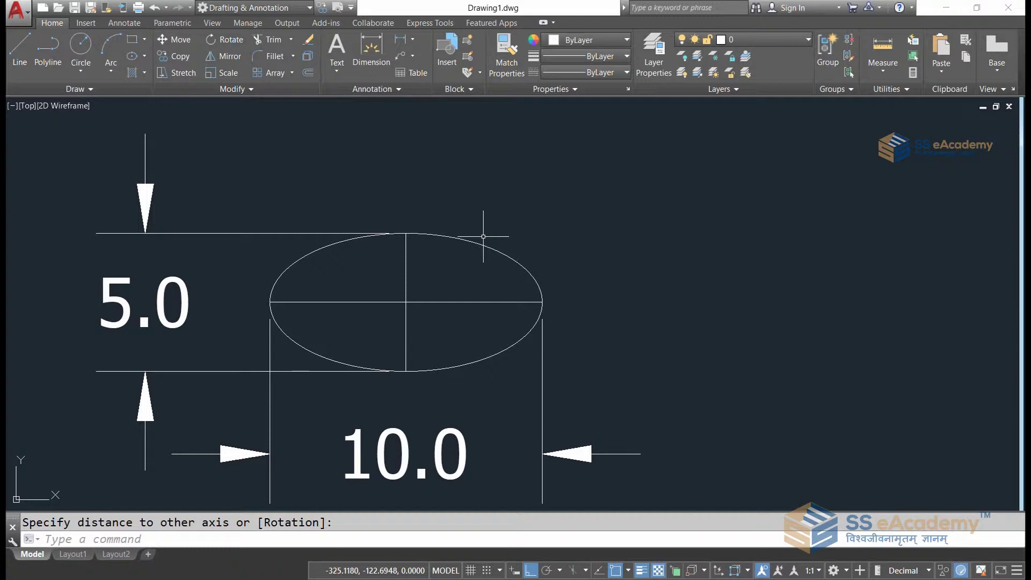
Pan to empty space and draw an ellipse with a 20-unit axis and 5 to the other axis.
type("EL")
key("Return")
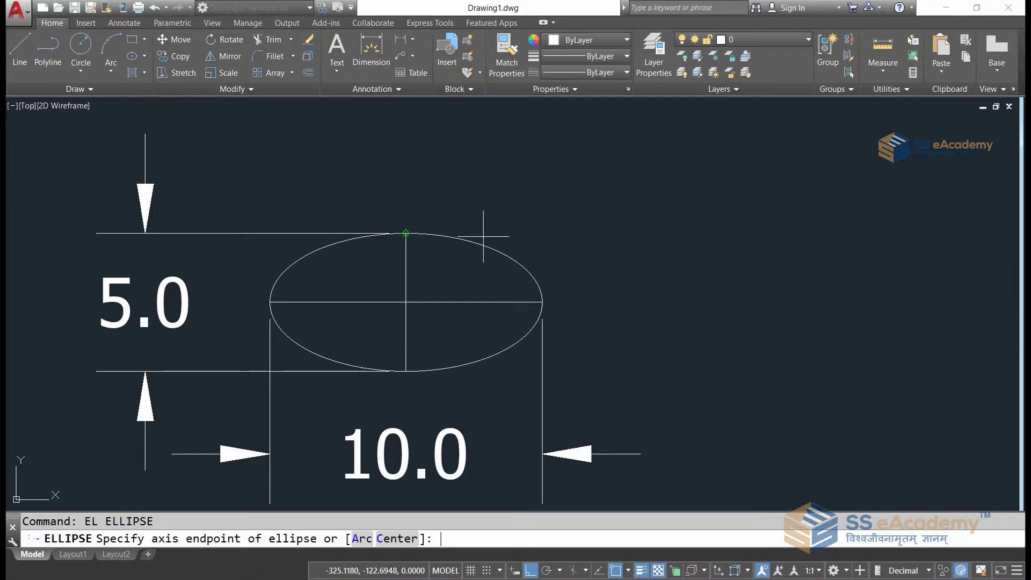
mouse_move(727, 290)
middle_mouse_down()
mouse_move(643, 279)
mouse_move(667, 247)
middle_mouse_up()
middle_click_drag(181, 505, 334, 270)
left_click(223, 304)
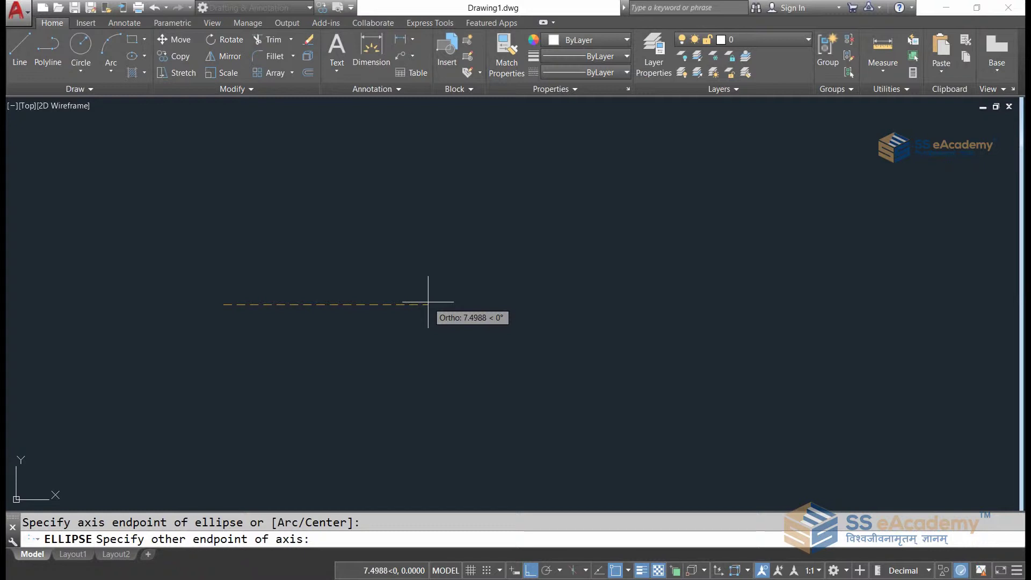
type("20")
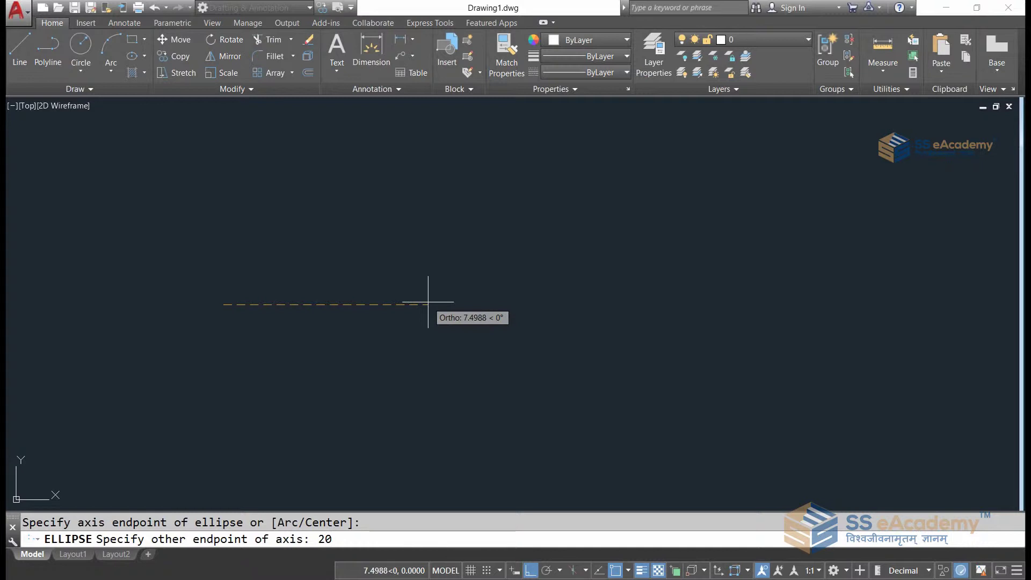
key("Return")
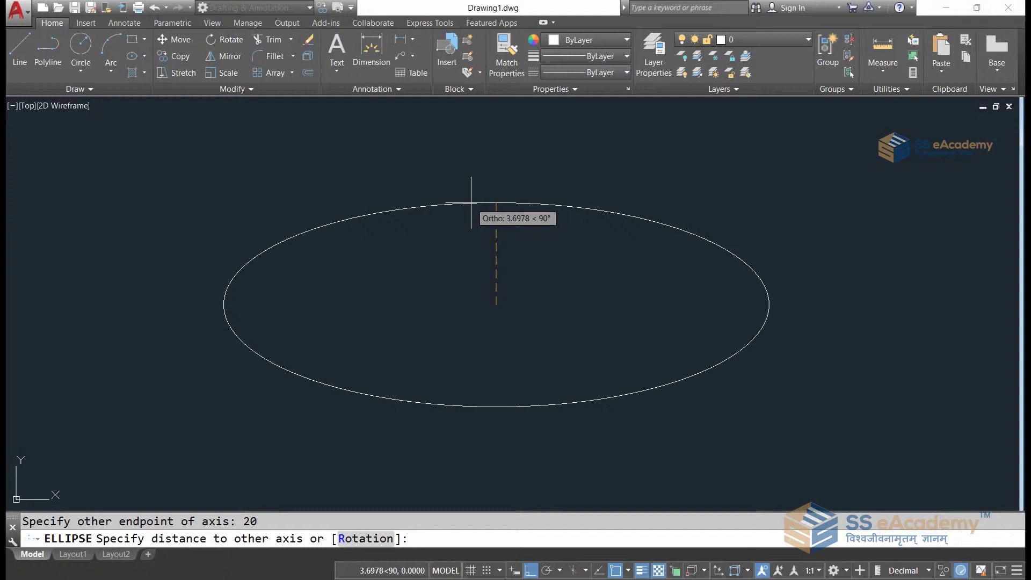
type("5")
key("Return")
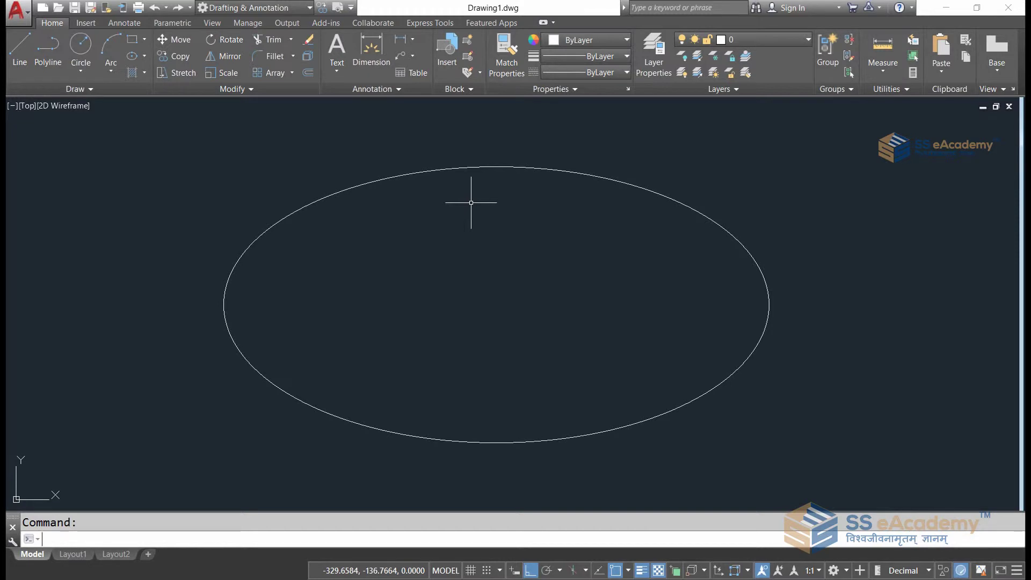
Dimension the larger ellipse between its quadrant points: 10.0 vertically and 20.0 horizontally.
left_click(399, 39)
left_click(497, 167)
left_click(496, 442)
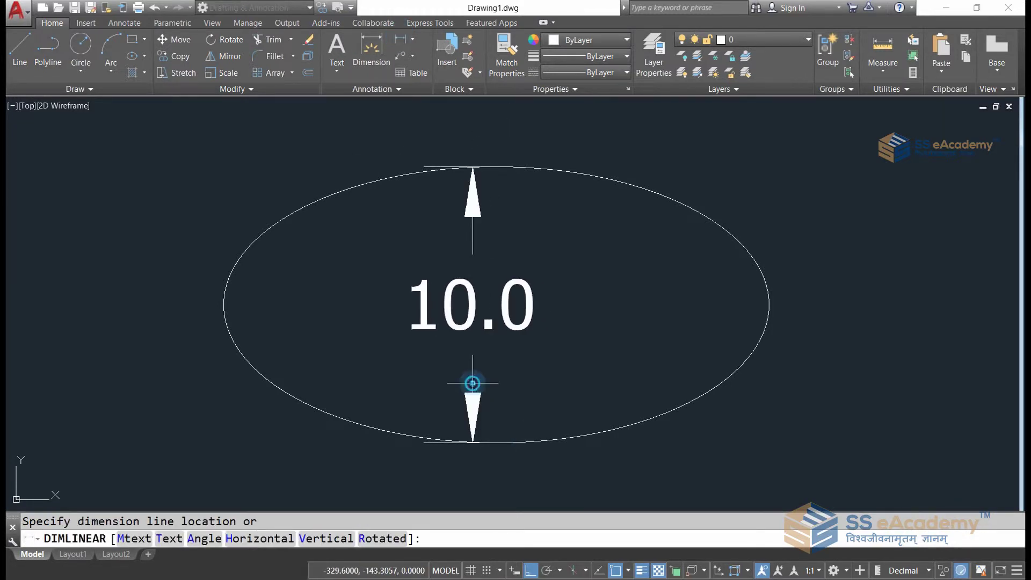
left_click(472, 382)
left_click(400, 39)
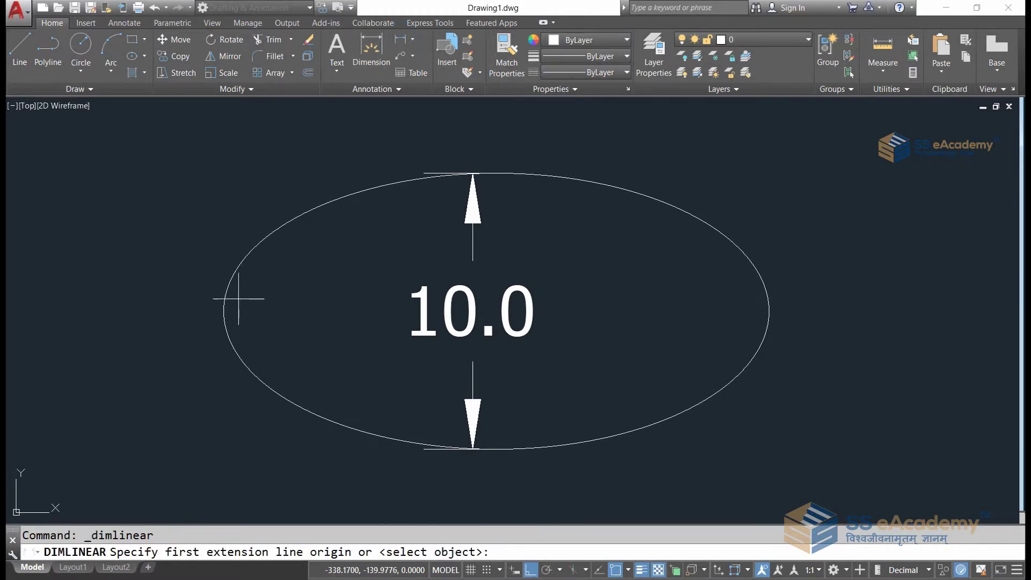
left_click(232, 300)
left_click(770, 309)
left_click(707, 142)
Pan the dimensioned ellipse out of view and start a new ellipse with EL.
scroll(453, 247, "down", 4)
mouse_move(467, 285)
middle_mouse_down()
mouse_move(470, 225)
mouse_move(468, 249)
middle_mouse_up()
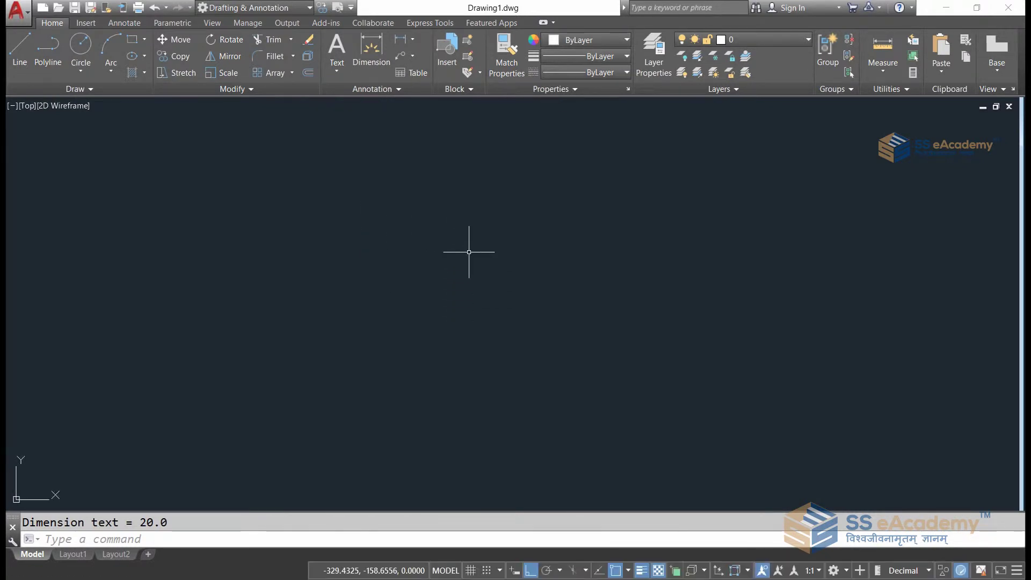
type("el")
key("Return")
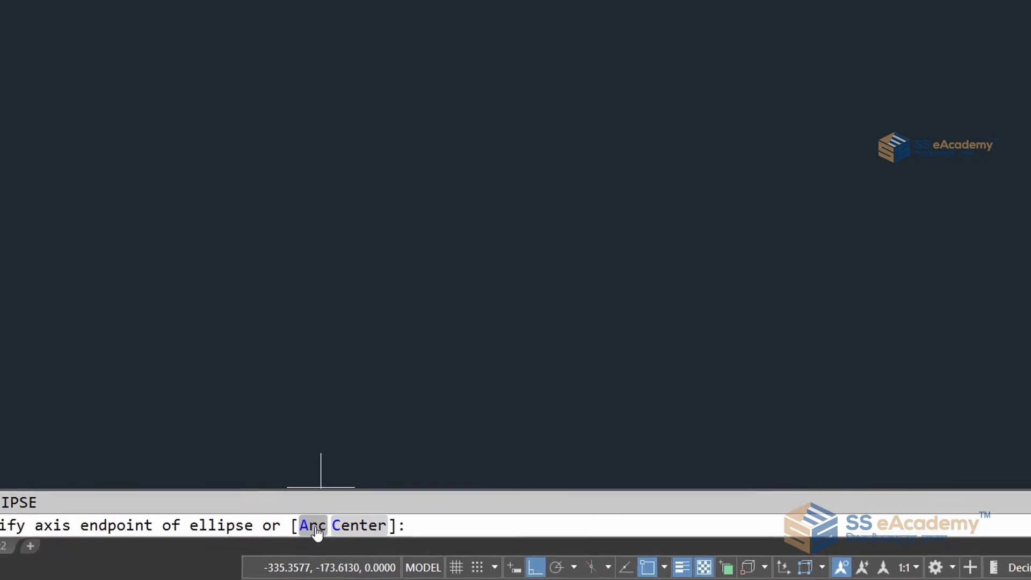
Draw an elliptical arc on a 20-unit axis with 5 to the other axis, from 0° to 90°.
left_click(295, 521)
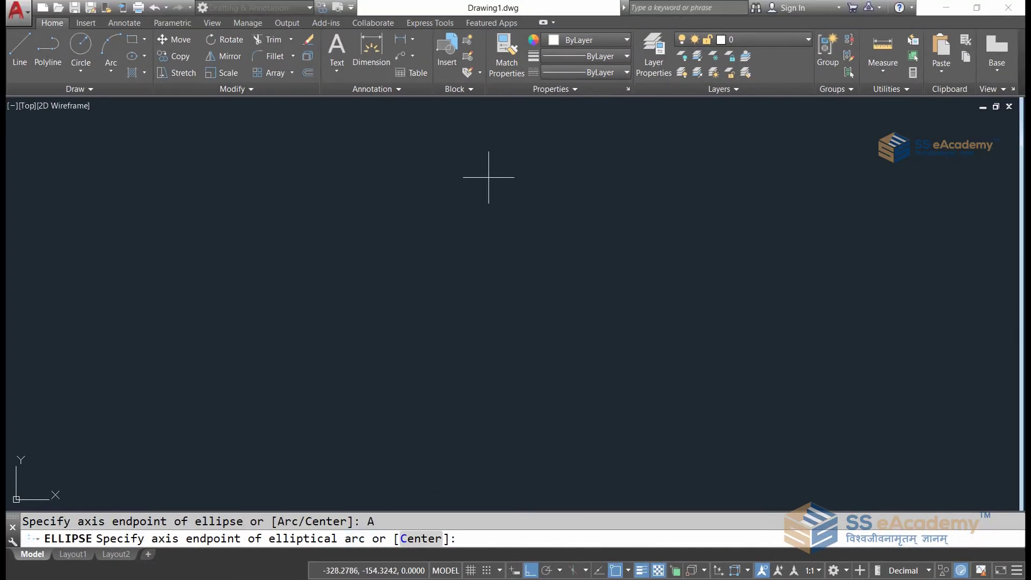
left_click(489, 176)
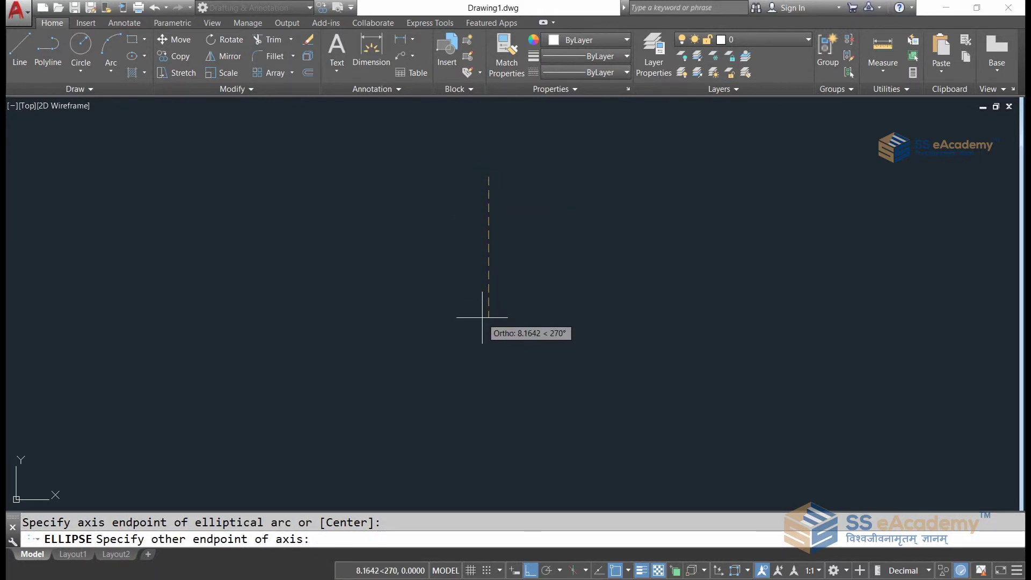
type("20")
key("Return")
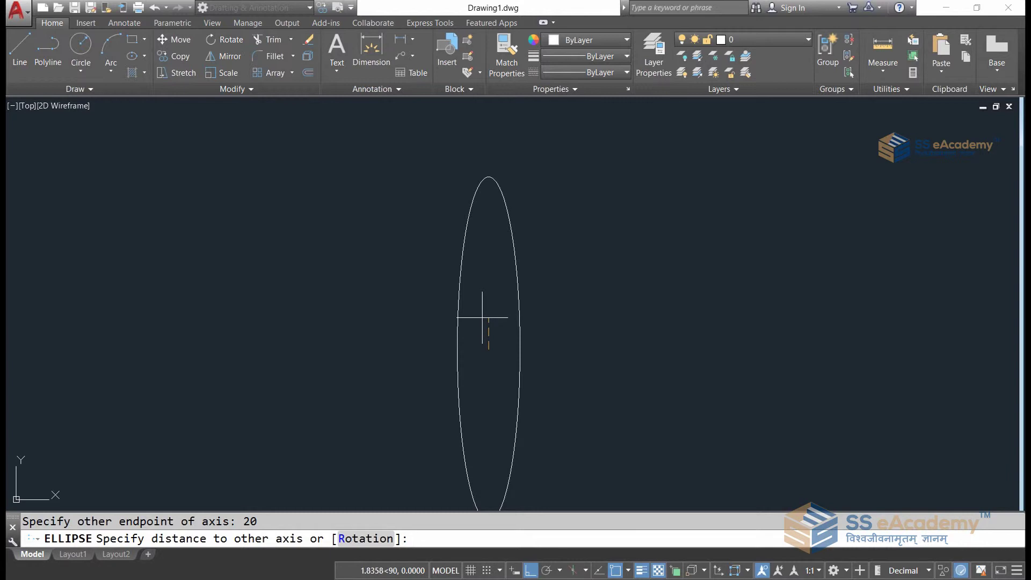
type("5")
key("Return")
middle_click_drag(442, 403, 445, 329)
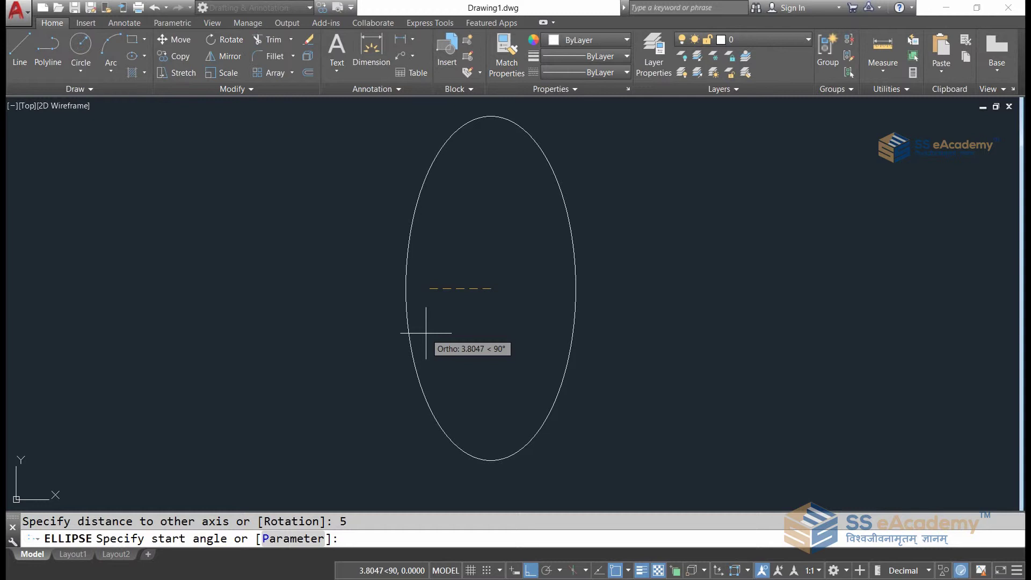
type("0")
key("Return")
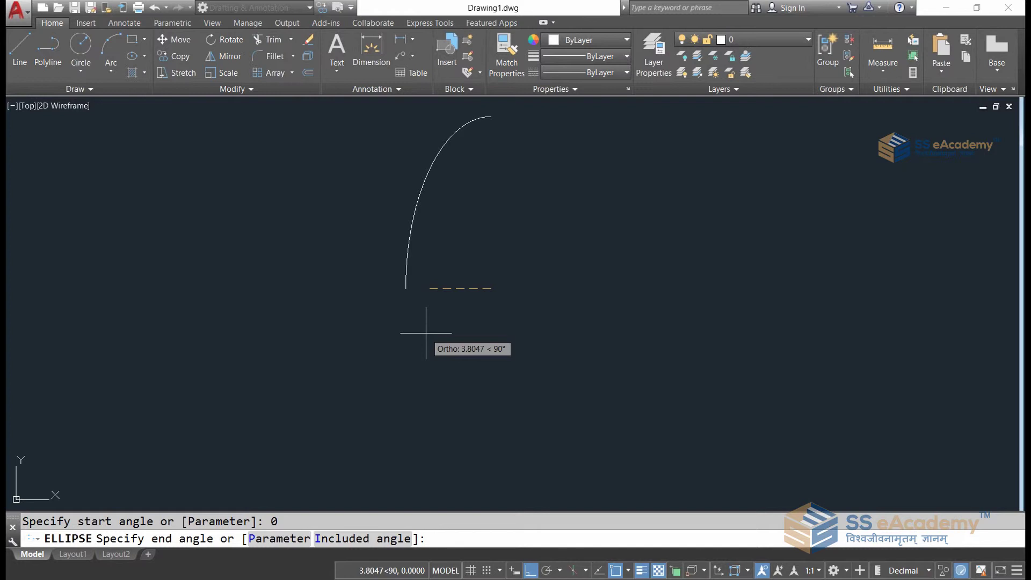
type("90")
key("Return")
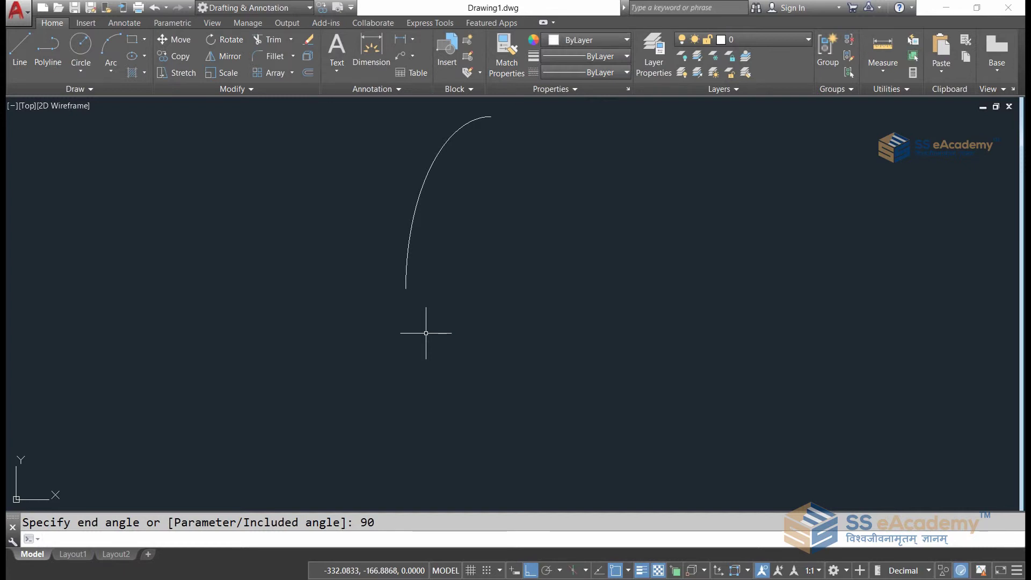
Select the quarter arc to reveal its parent ellipse, then clear the selection.
left_click(460, 210)
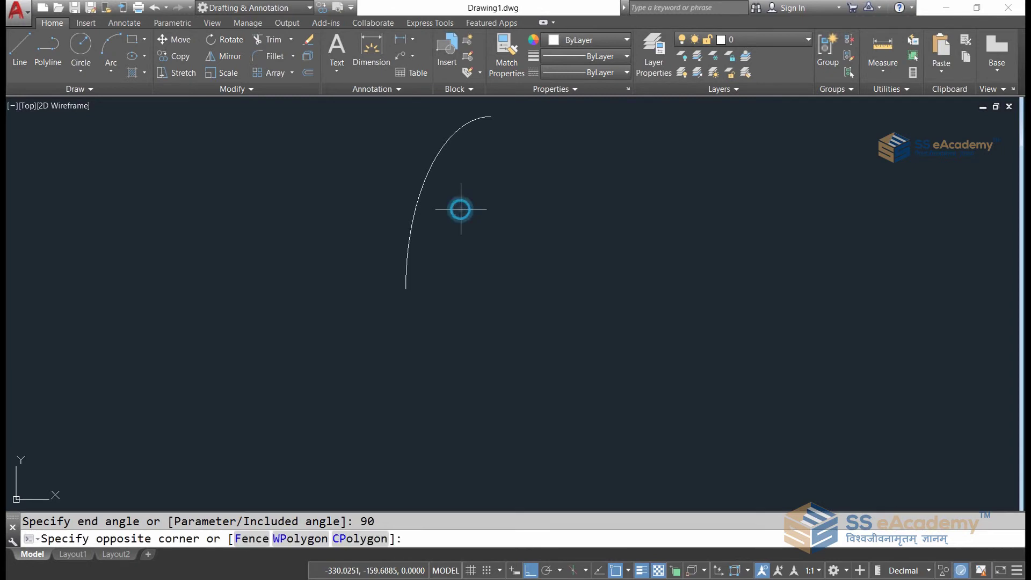
left_click(400, 237)
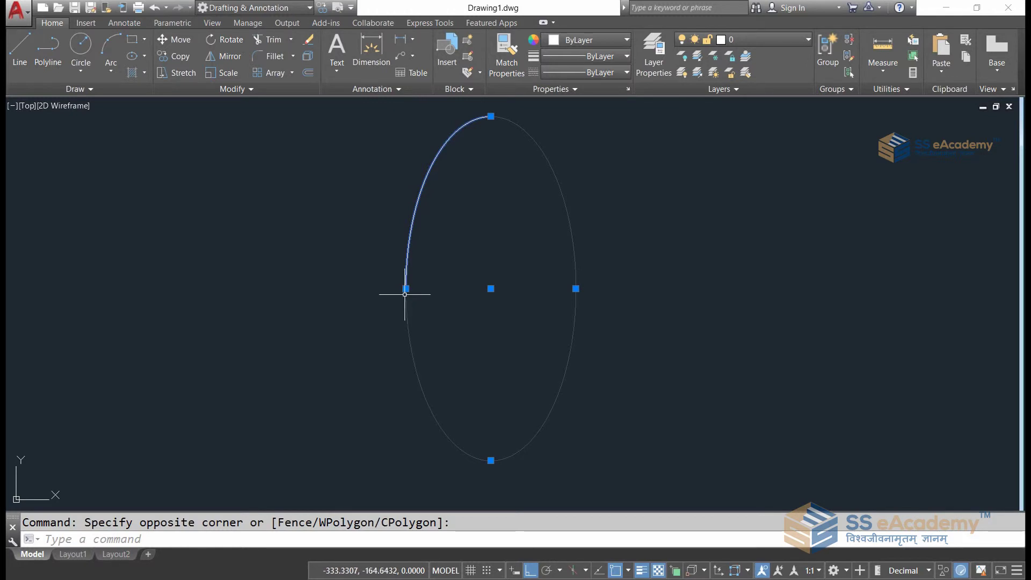
key("Escape")
Draw a full ellipse beside the arc with a 20-unit horizontal axis and 5 to the other axis.
type("el")
key("Return")
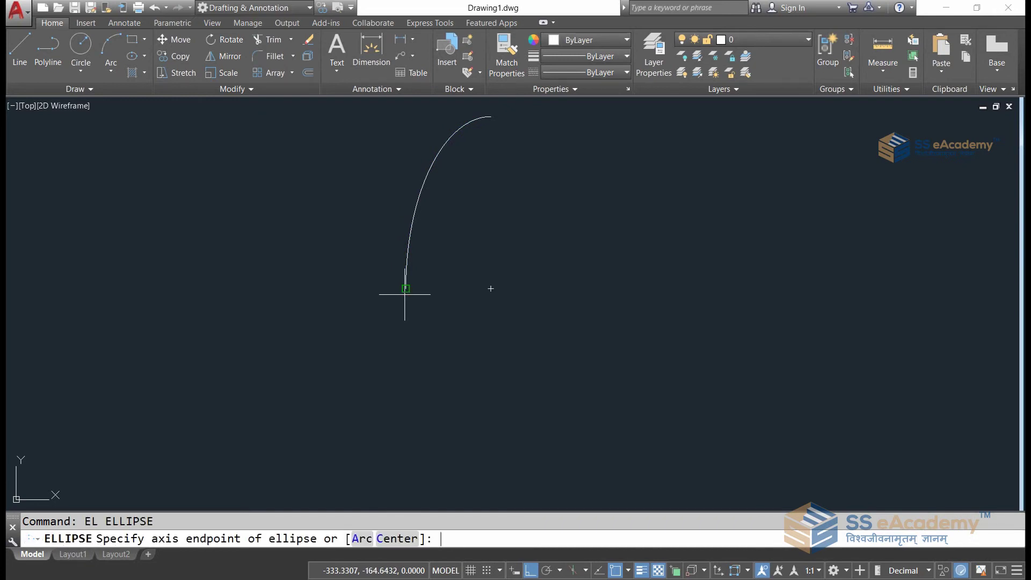
left_click(420, 288)
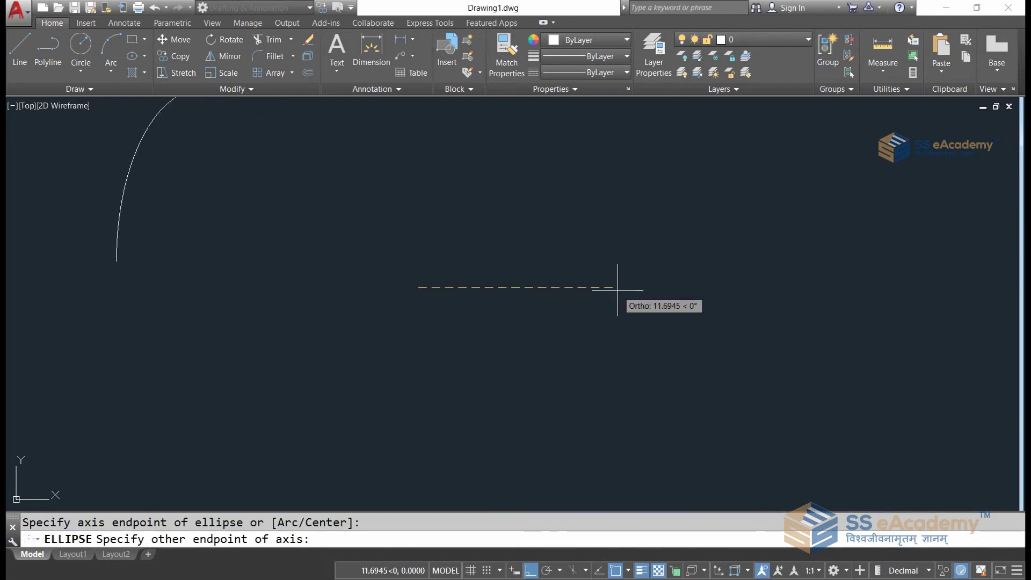
type("20")
key("Return")
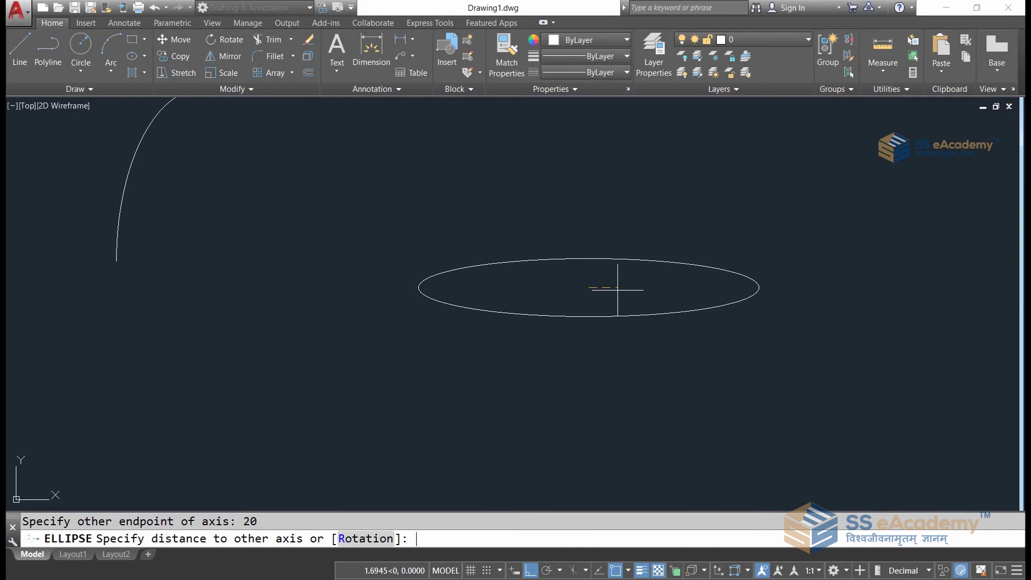
type("5")
key("Return")
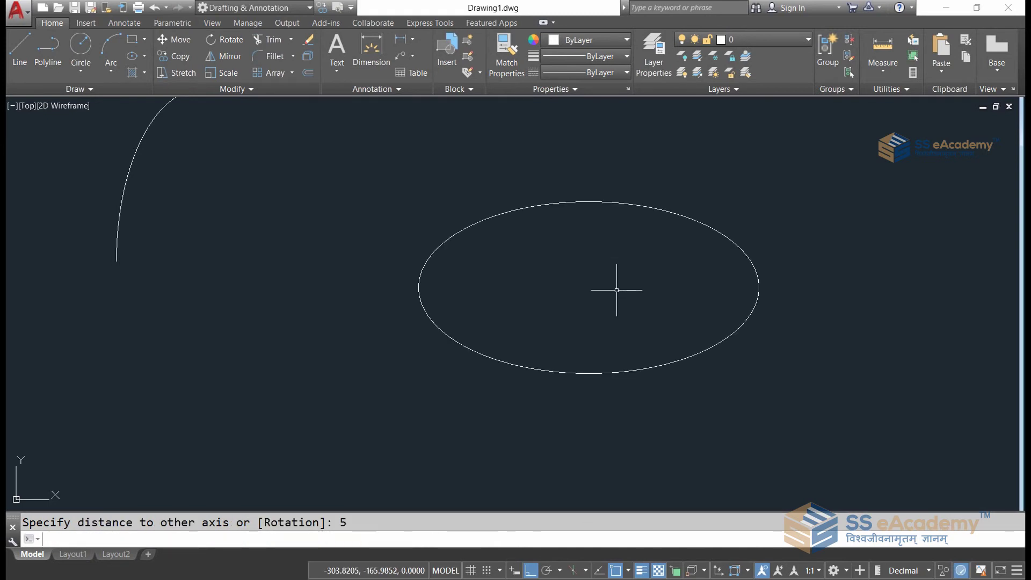
type("EL")
key("Return")
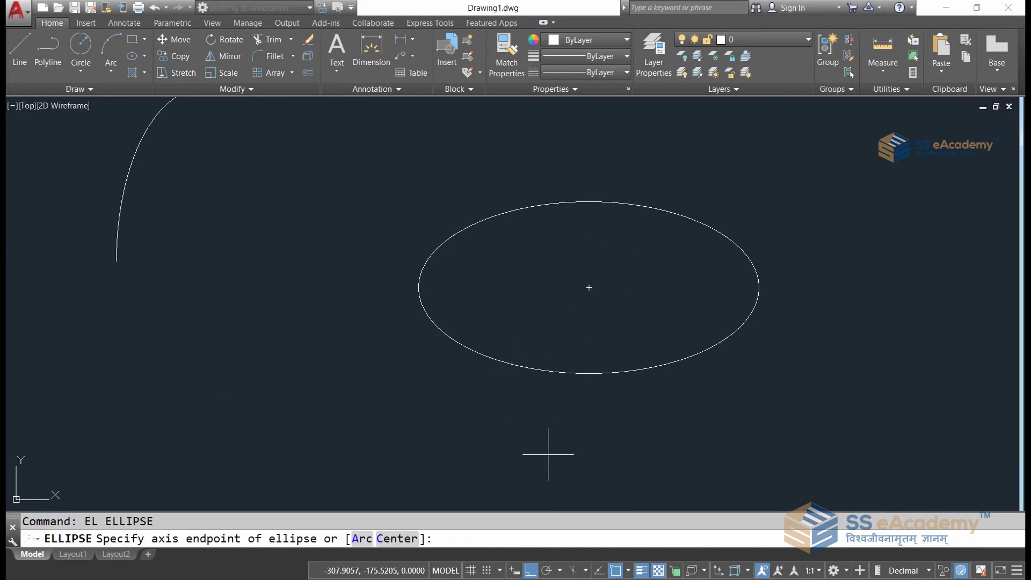
Draw a vertical ellipse centred on the horizontal ellipse, with half-axes of 10 and 5.
left_click(400, 537)
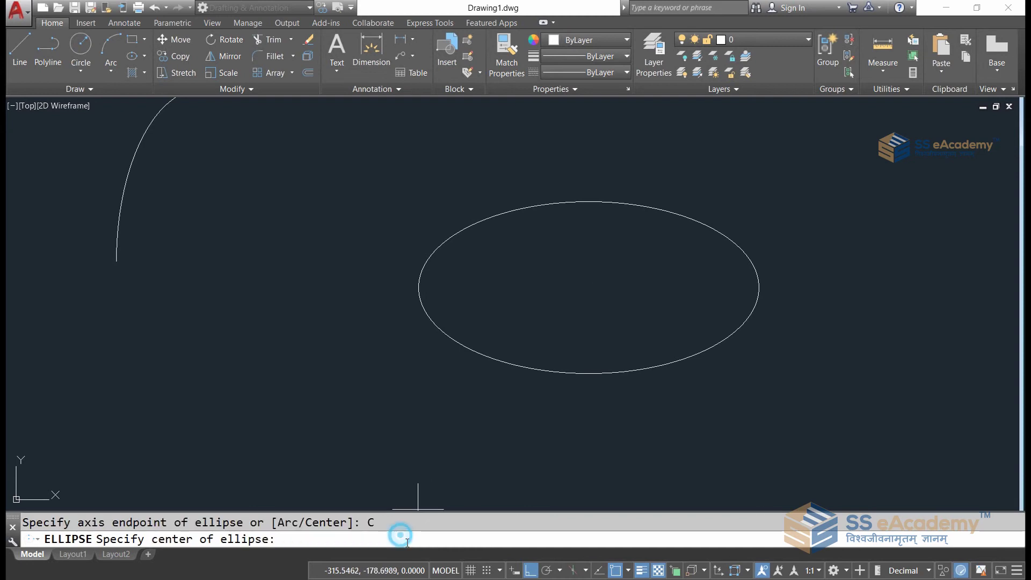
left_click(589, 288)
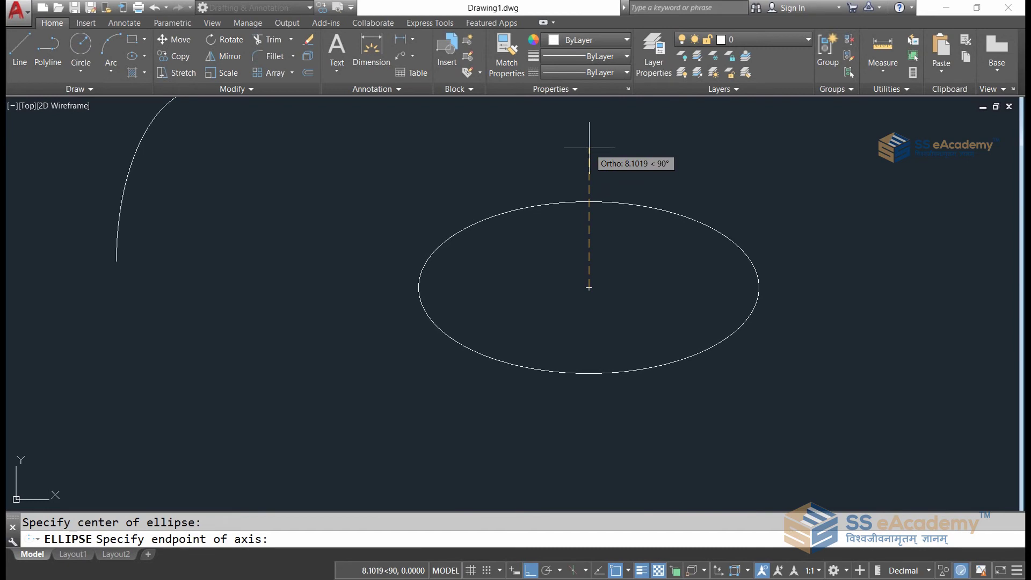
type("10")
key("Return")
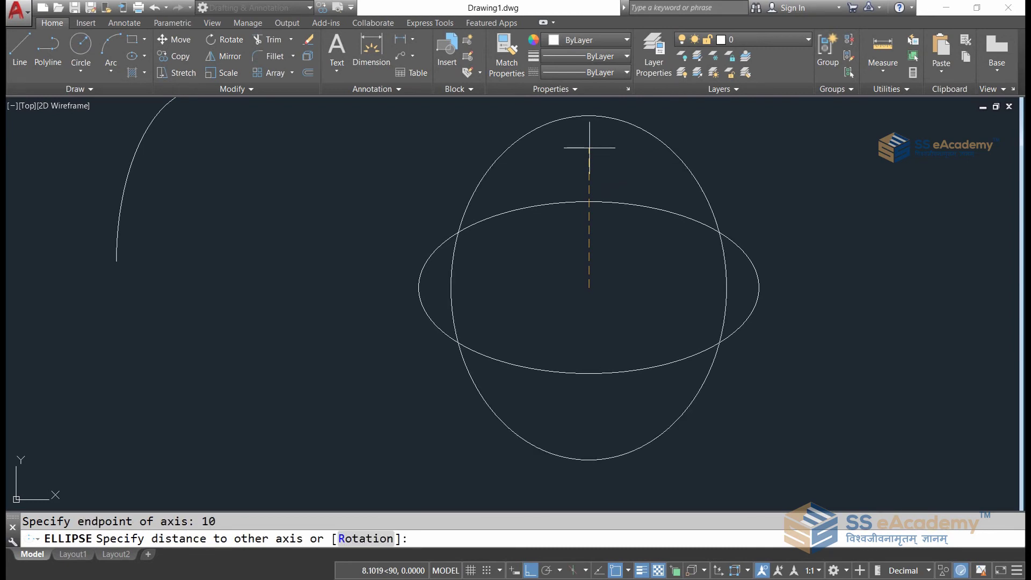
type("5")
key("Return")
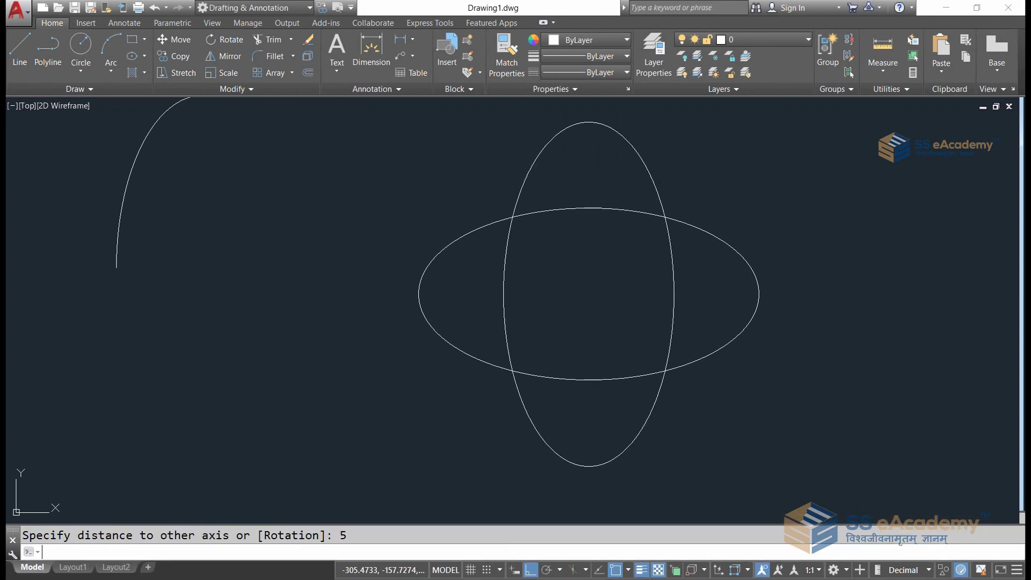